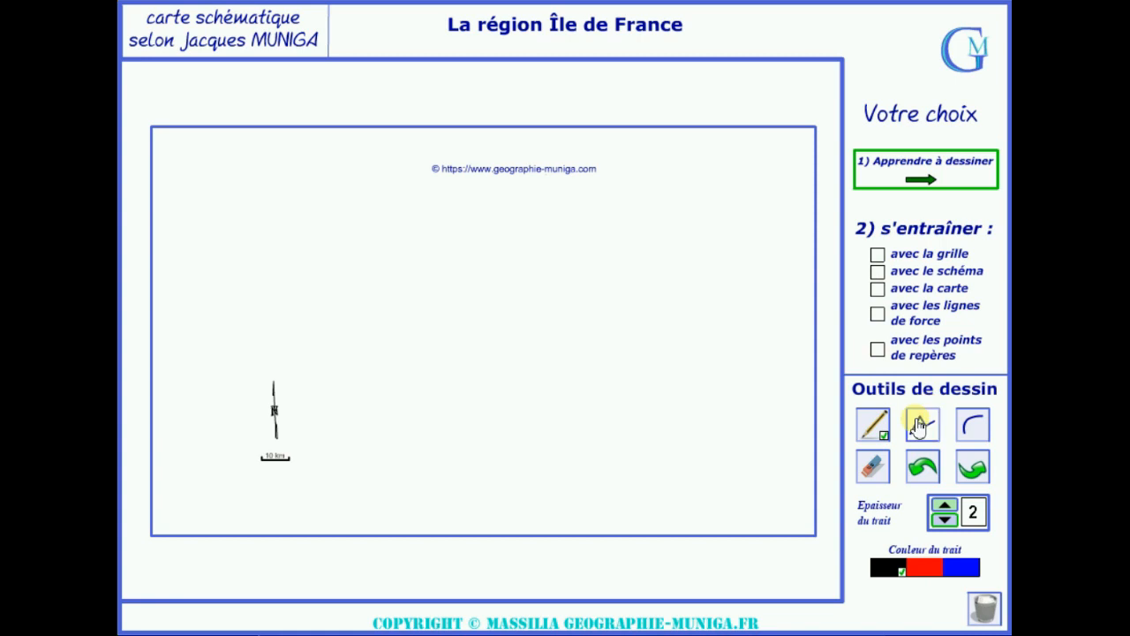
Draw a thin black straight line on the blank canvas, and a second black line with the thickness set to 9.
click(925, 434)
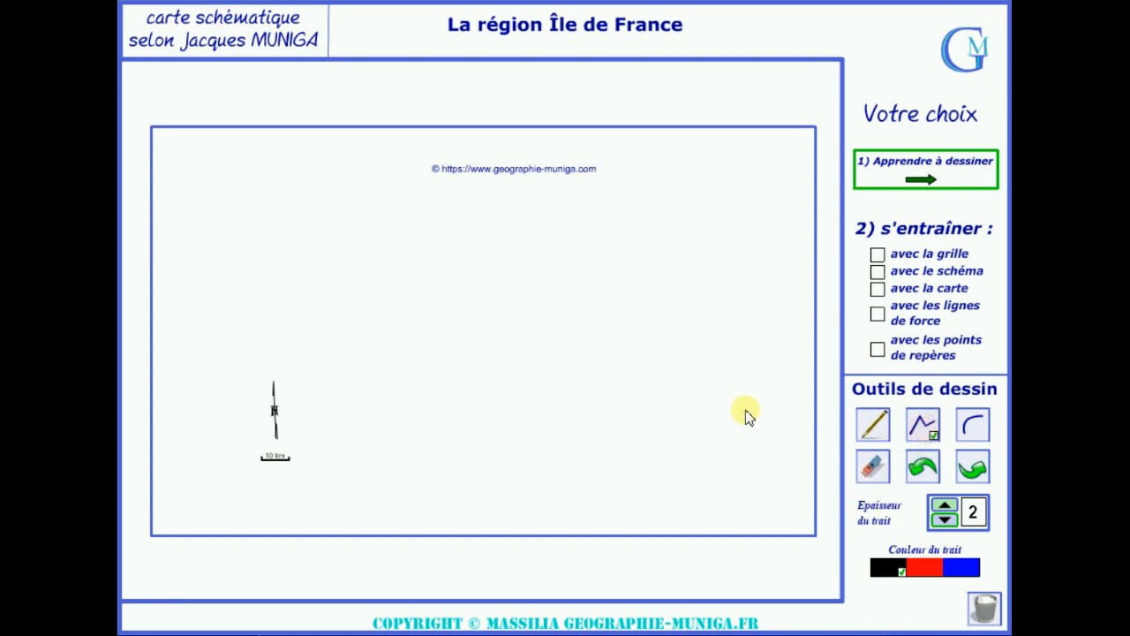
drag(717, 306, 560, 431)
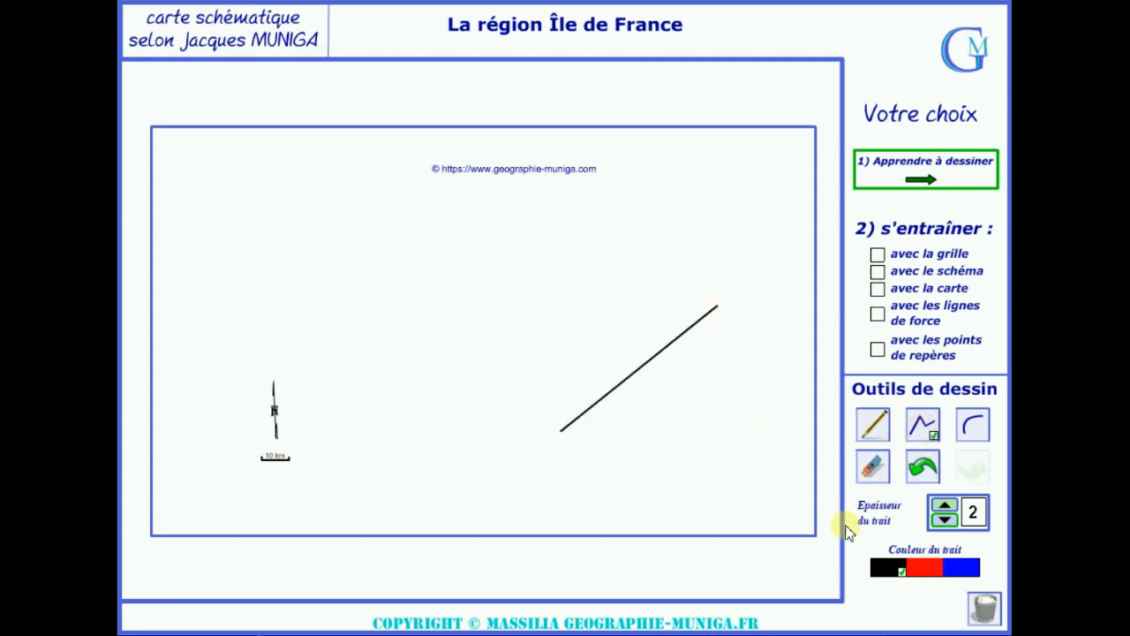
click(945, 505)
click(945, 505)
click(945, 505)
click(945, 506)
click(945, 505)
click(945, 505)
click(945, 505)
drag(789, 337, 609, 420)
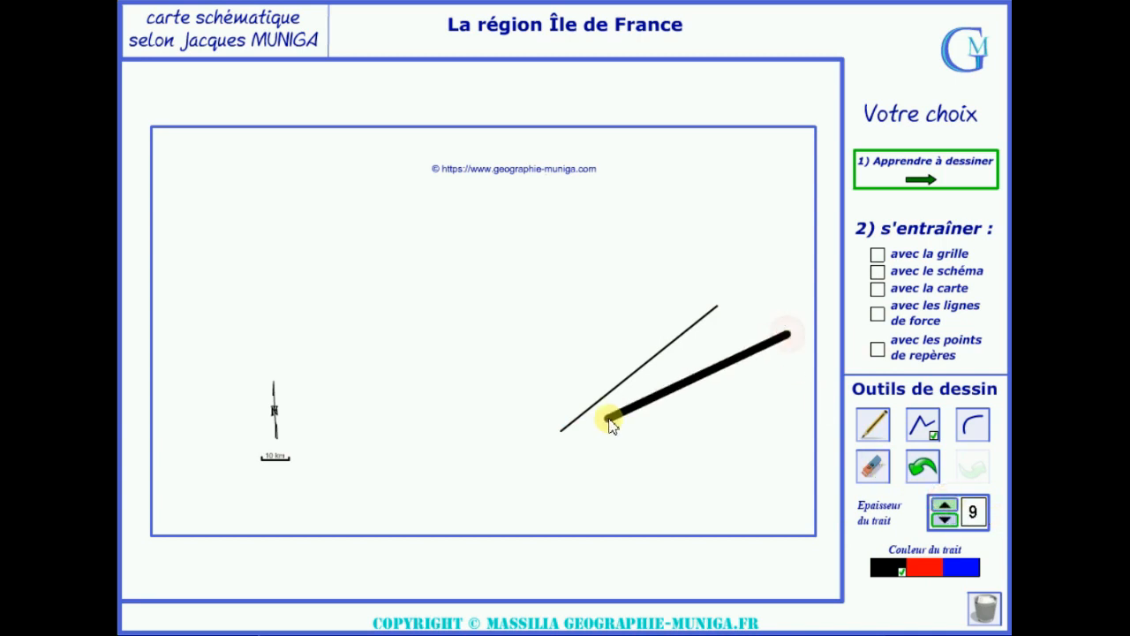
Draw one red and one blue straight line of thickness 9 across the thick black line.
click(928, 571)
drag(742, 295, 723, 431)
click(969, 572)
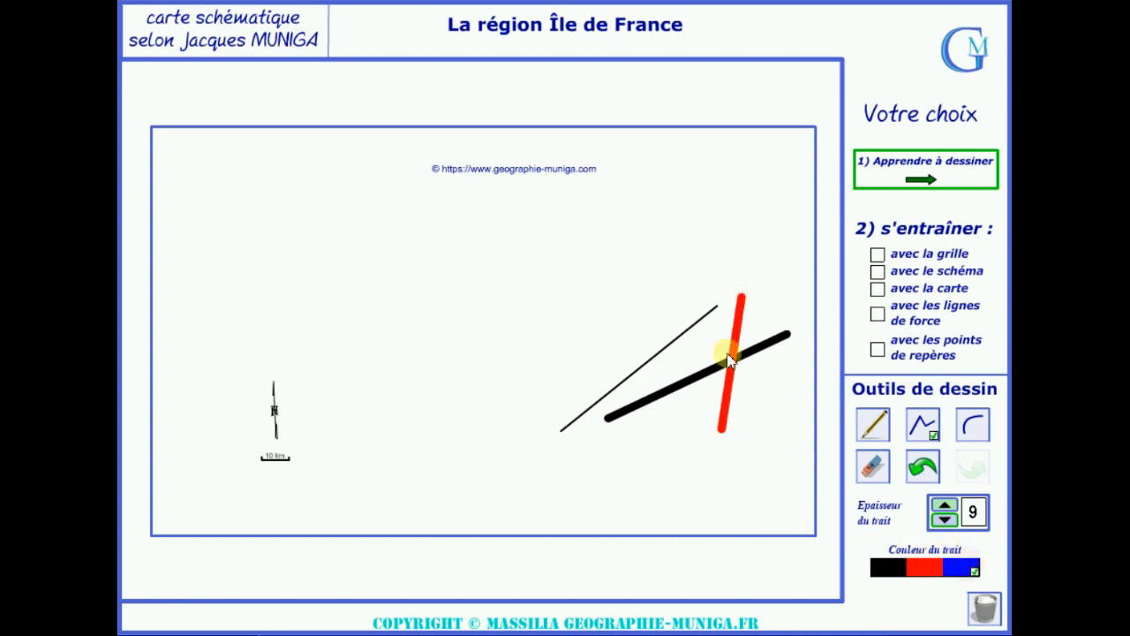
drag(720, 309, 688, 440)
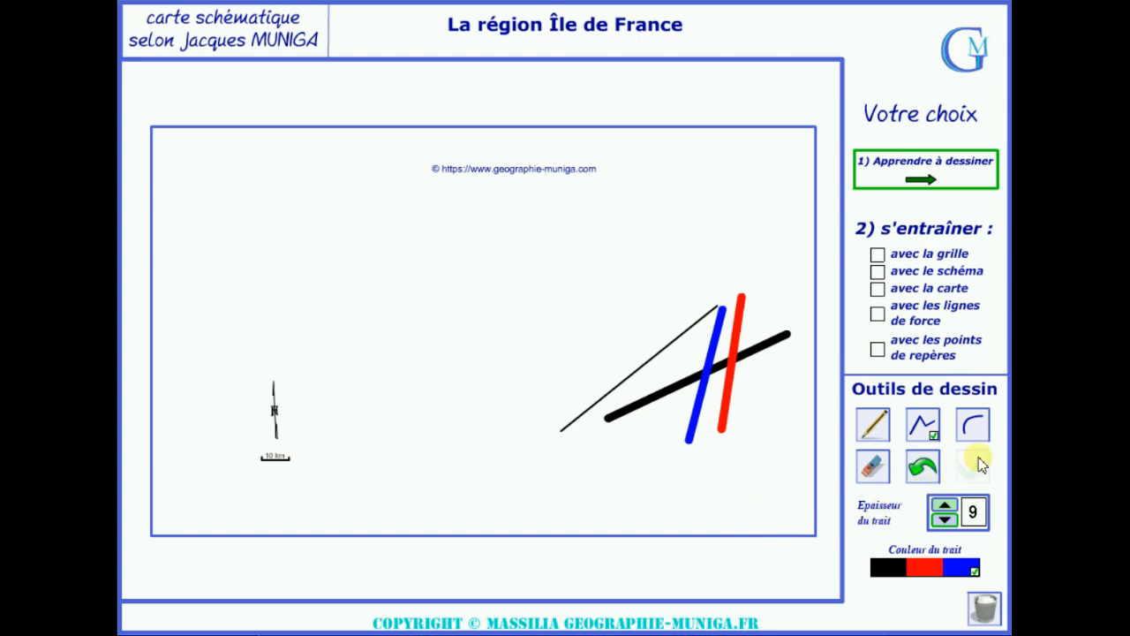
Clear all the drawn lines and display the grid with the schematic outline of the region.
click(986, 607)
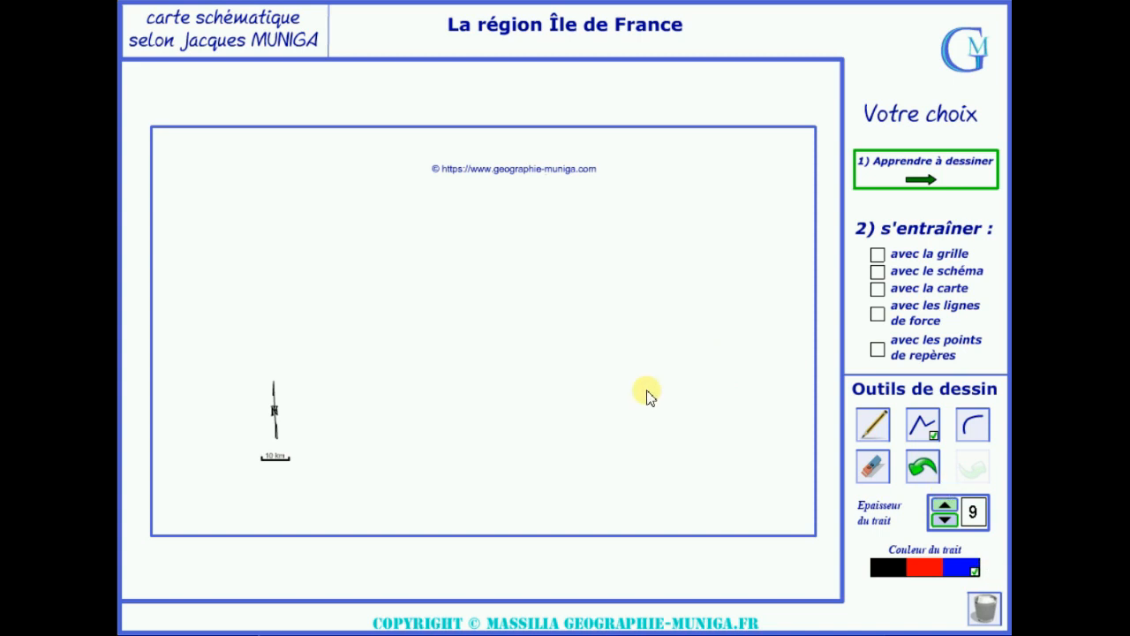
click(878, 255)
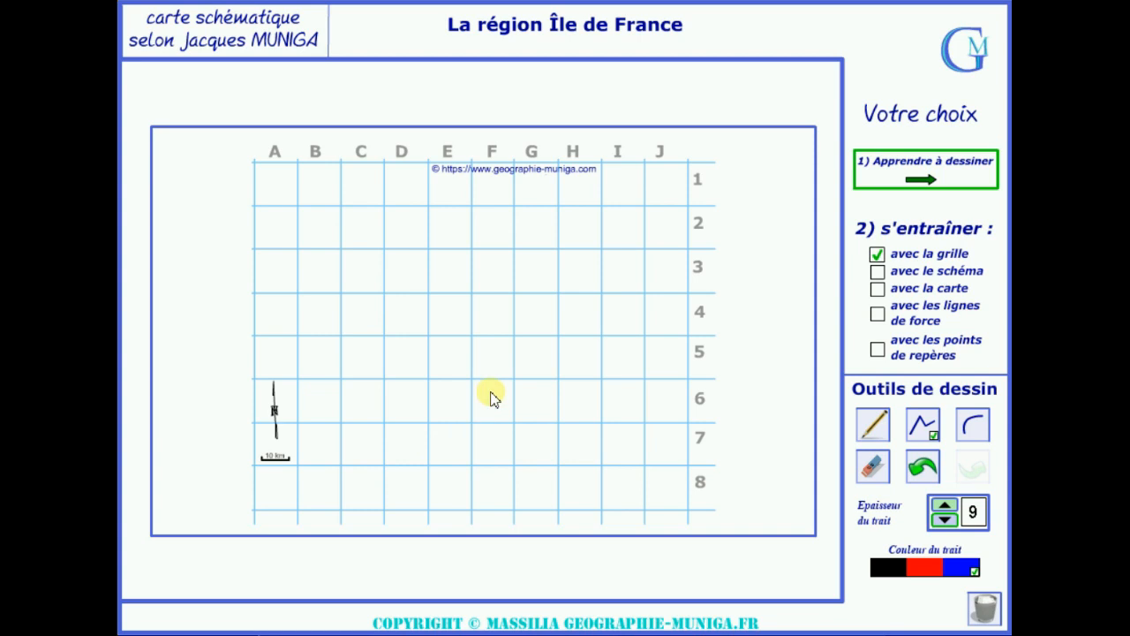
click(878, 274)
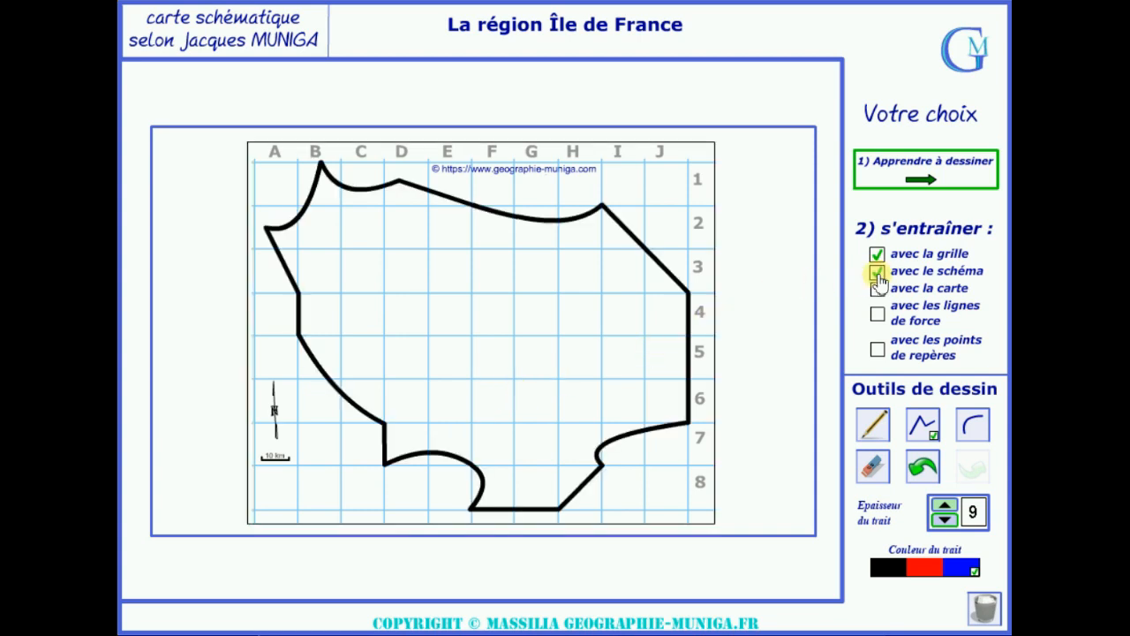
Trace the schematic's northeastern diagonal and vertical eastern border with blue straight lines, and undo the vertical segment.
click(925, 434)
click(927, 570)
mouse_move(603, 212)
mouse_down()
mouse_move(688, 289)
mouse_move(691, 423)
mouse_up()
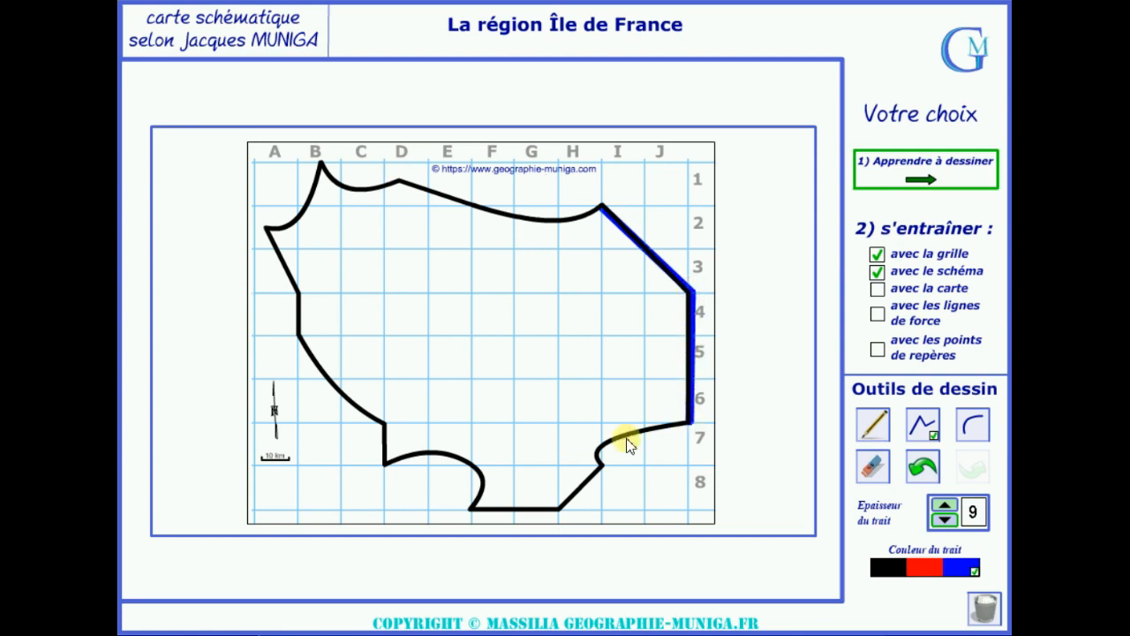
click(922, 475)
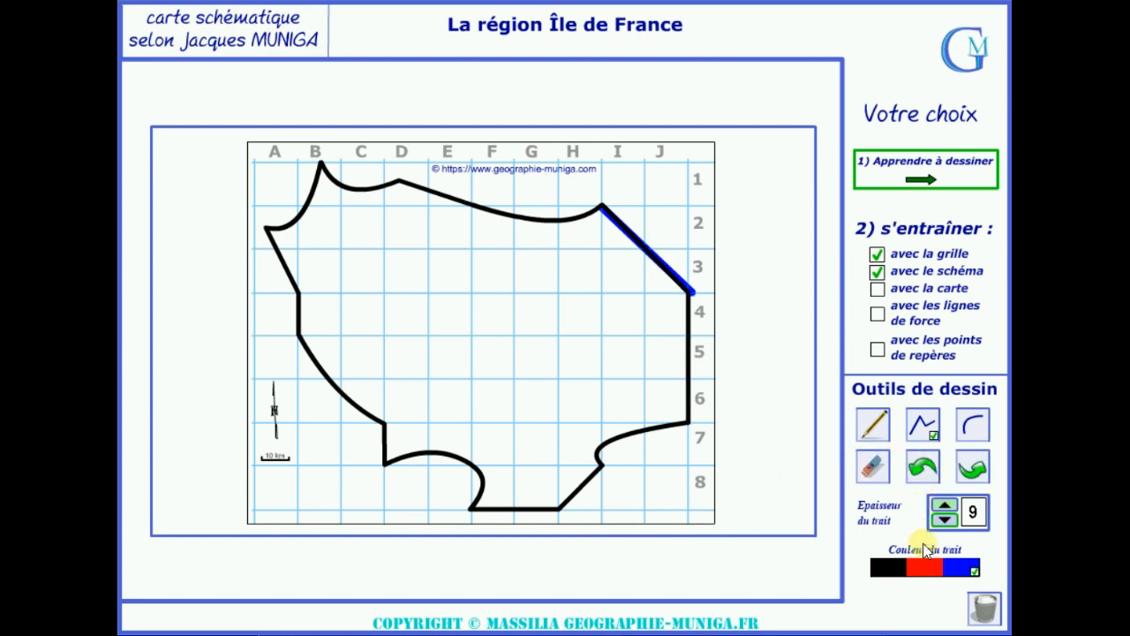
Trace the vertical eastern border in red from the row 3/4 gridline to the row 6/7 gridline, undo it and redo it.
click(928, 572)
drag(692, 294, 691, 422)
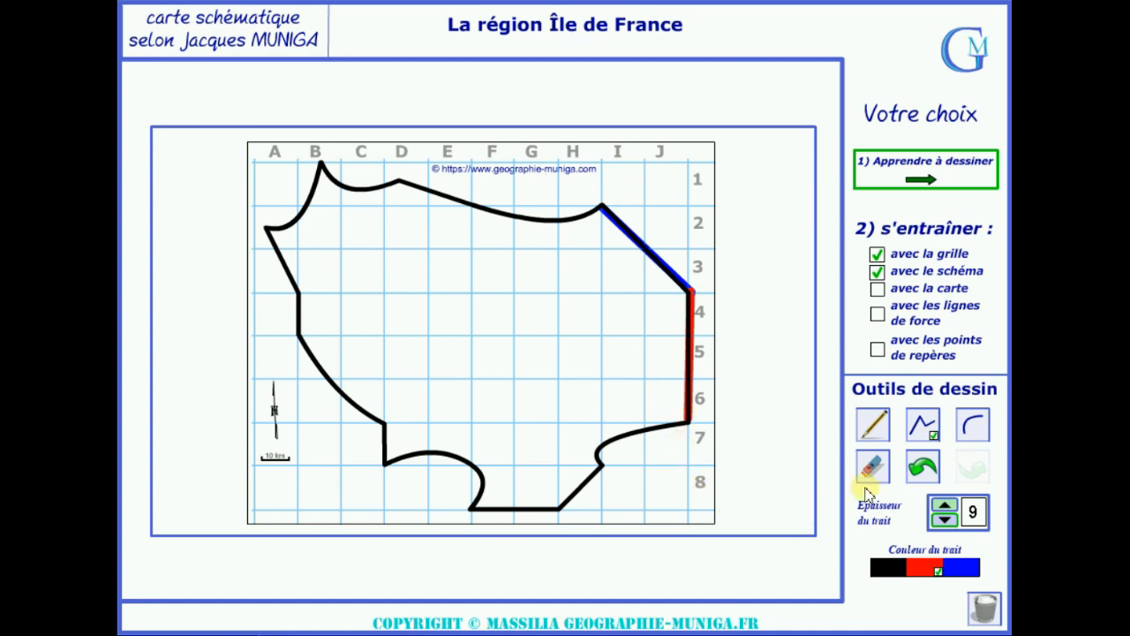
click(926, 476)
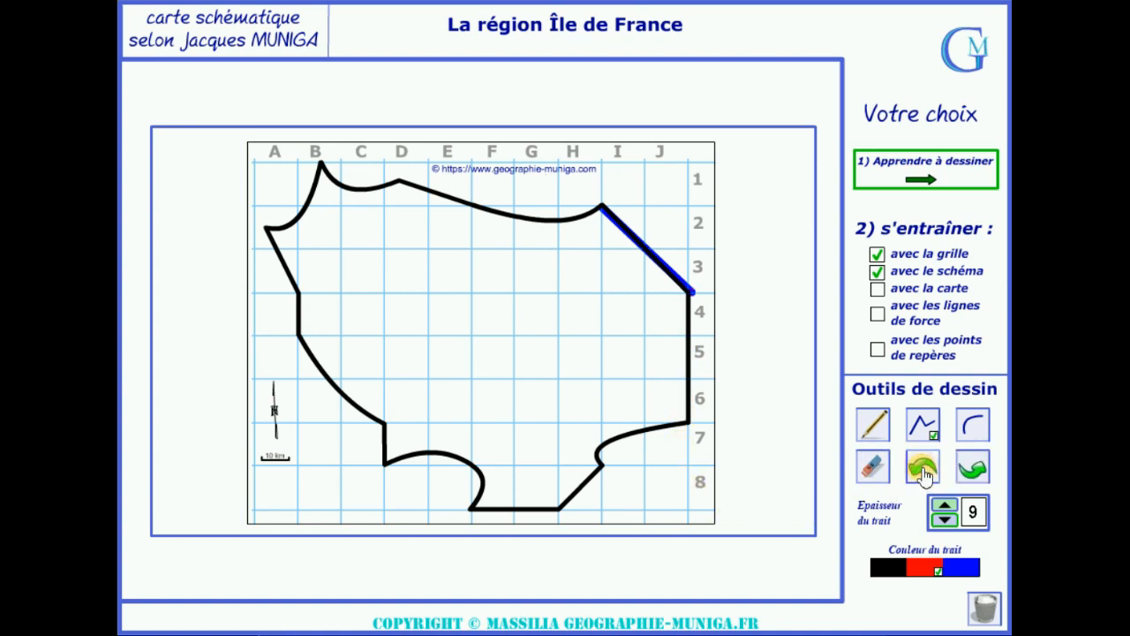
click(976, 473)
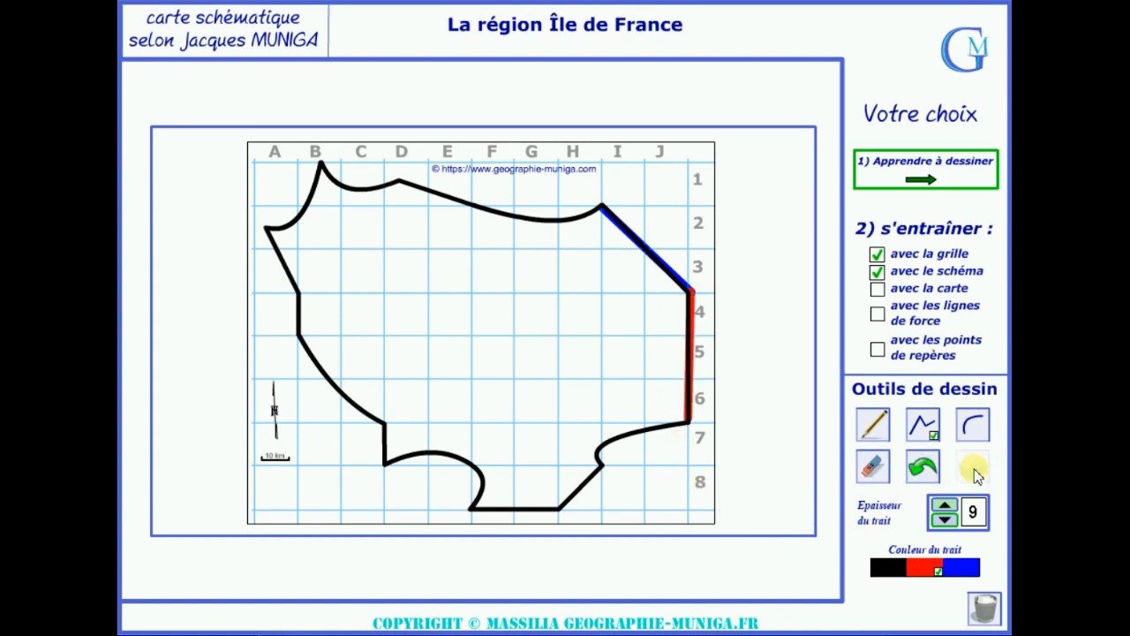
Clear the traced border lines and hide the schematic outline, keeping the grid.
click(984, 611)
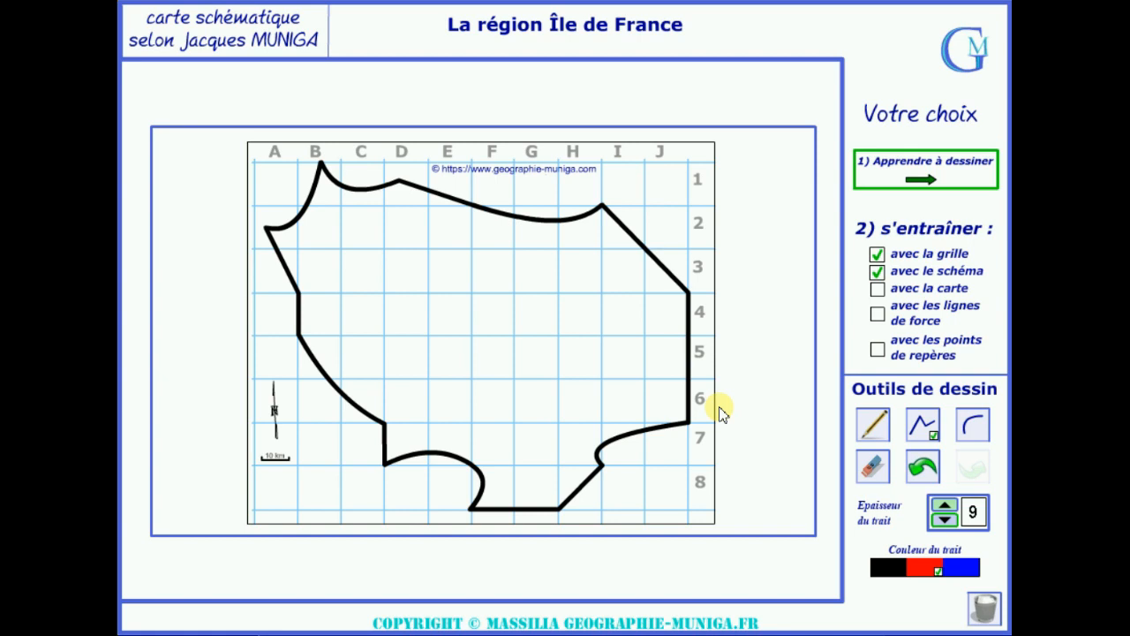
click(877, 274)
Try to draw the northeastern border as a red line using only the grid, and undo it.
click(601, 207)
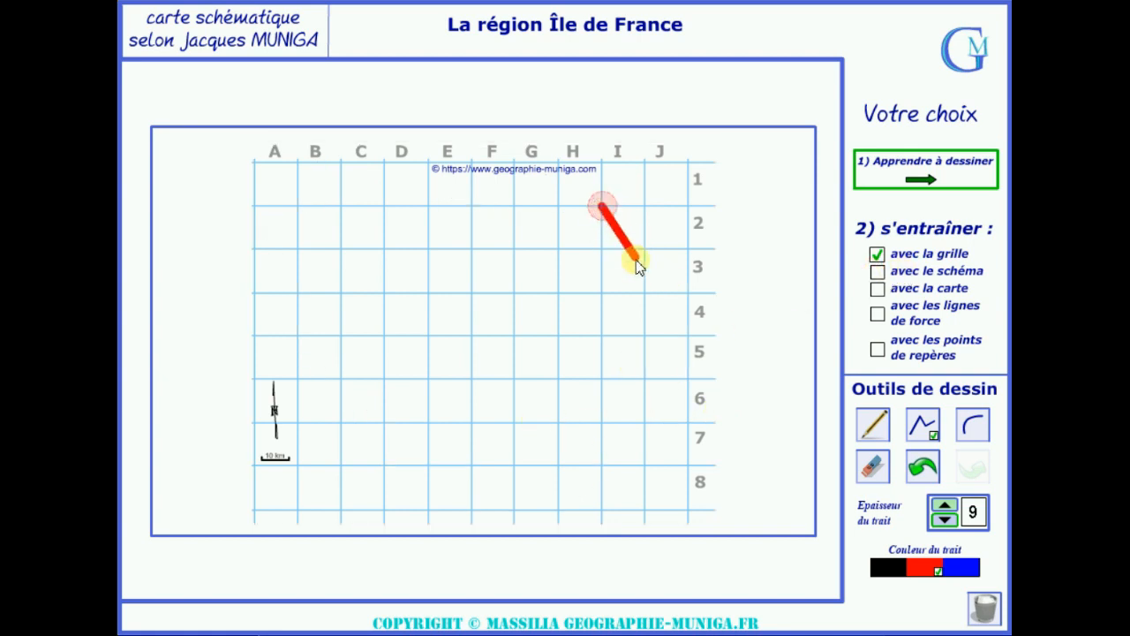
click(649, 300)
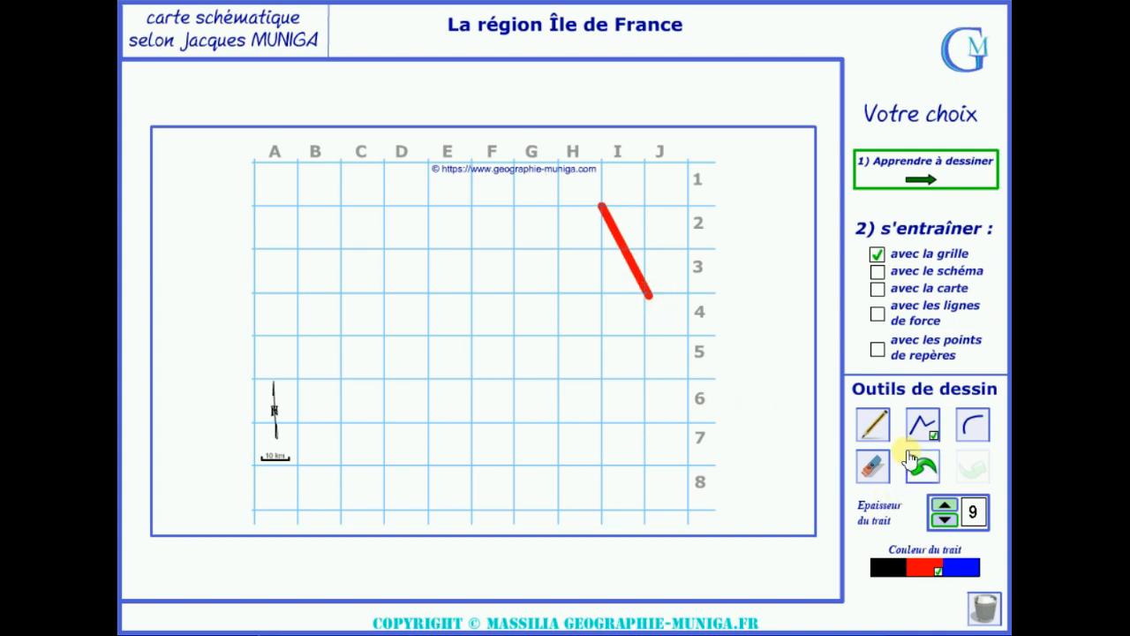
click(923, 468)
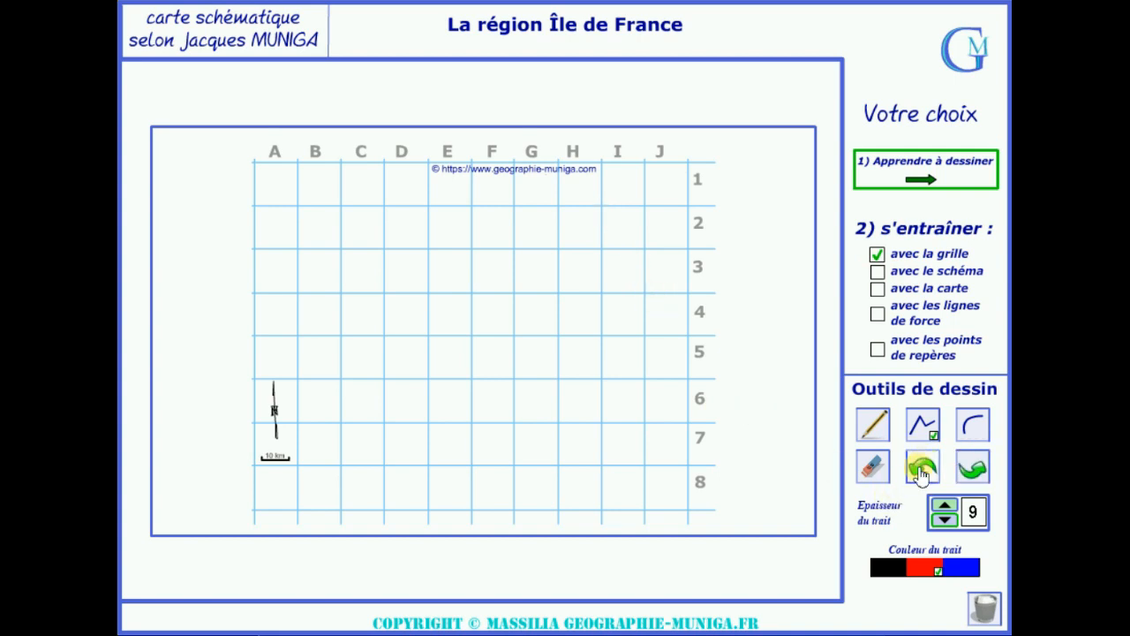
Display the real map and draw the northeastern diagonal and vertical eastern border over it as connected red lines.
click(878, 289)
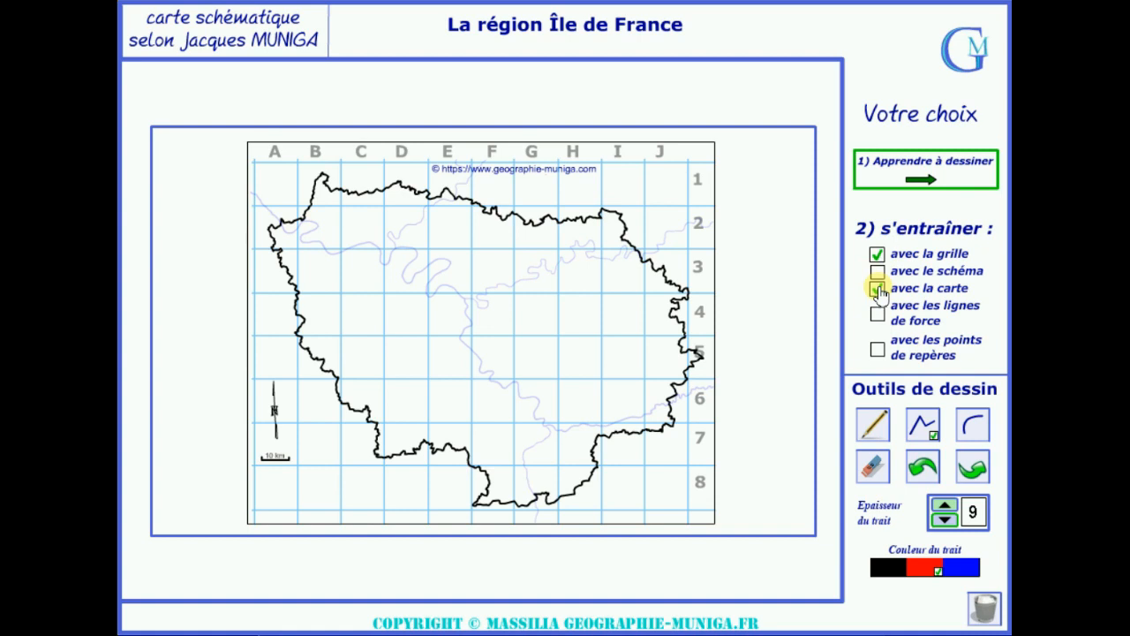
click(604, 209)
click(688, 290)
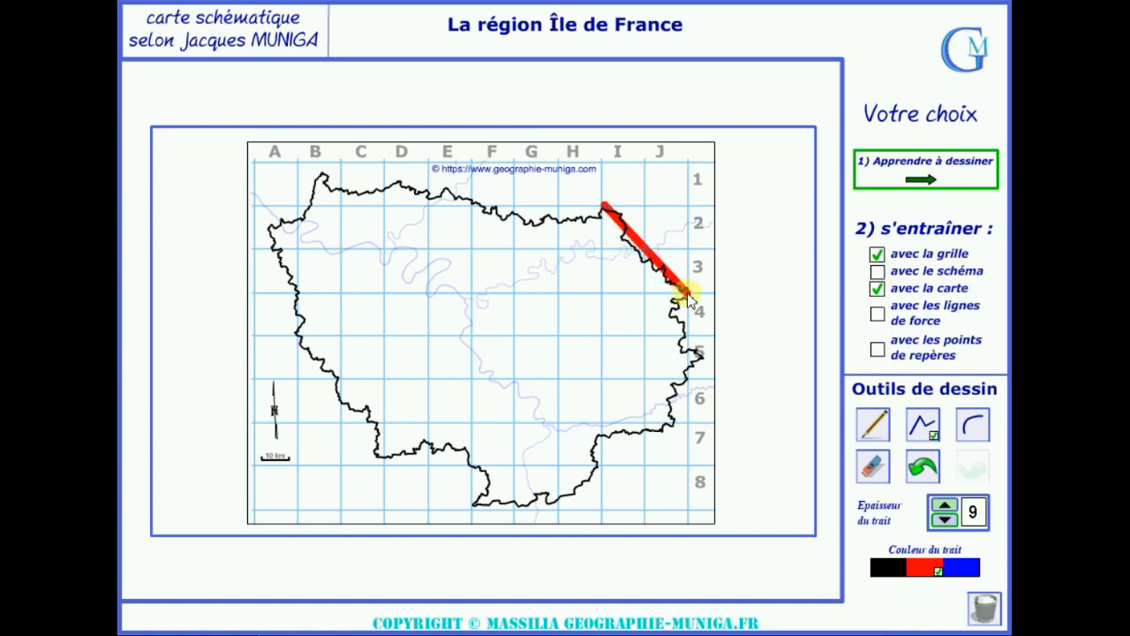
double_click(685, 421)
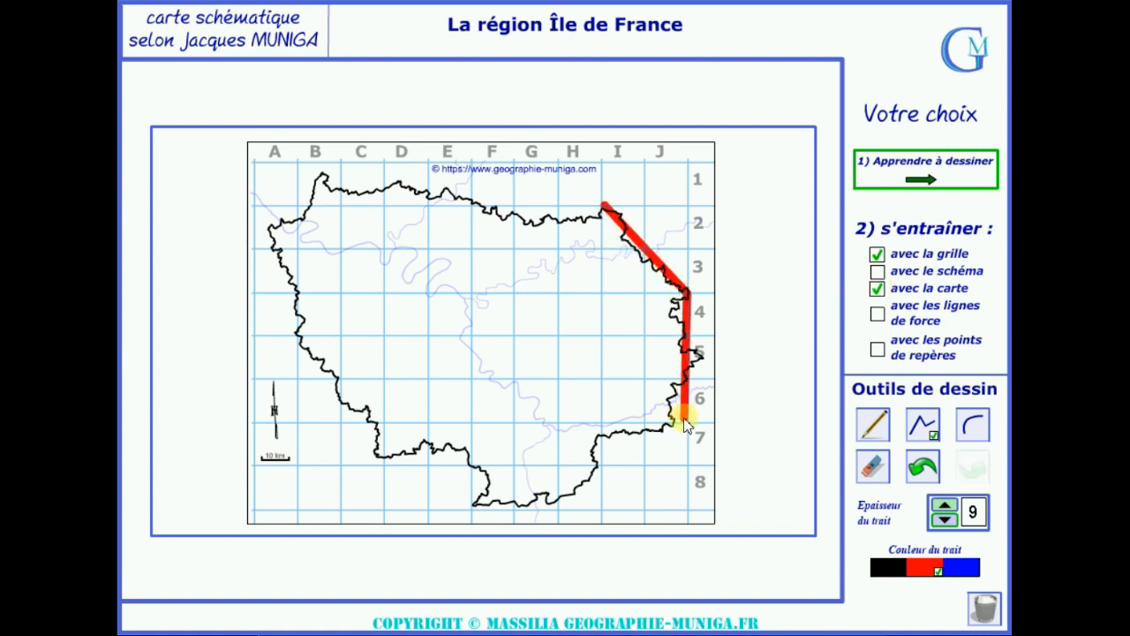
Overlay the lines of force and landmark points on the red trace, briefly toggling the schematic and the map for comparison.
click(878, 274)
click(879, 275)
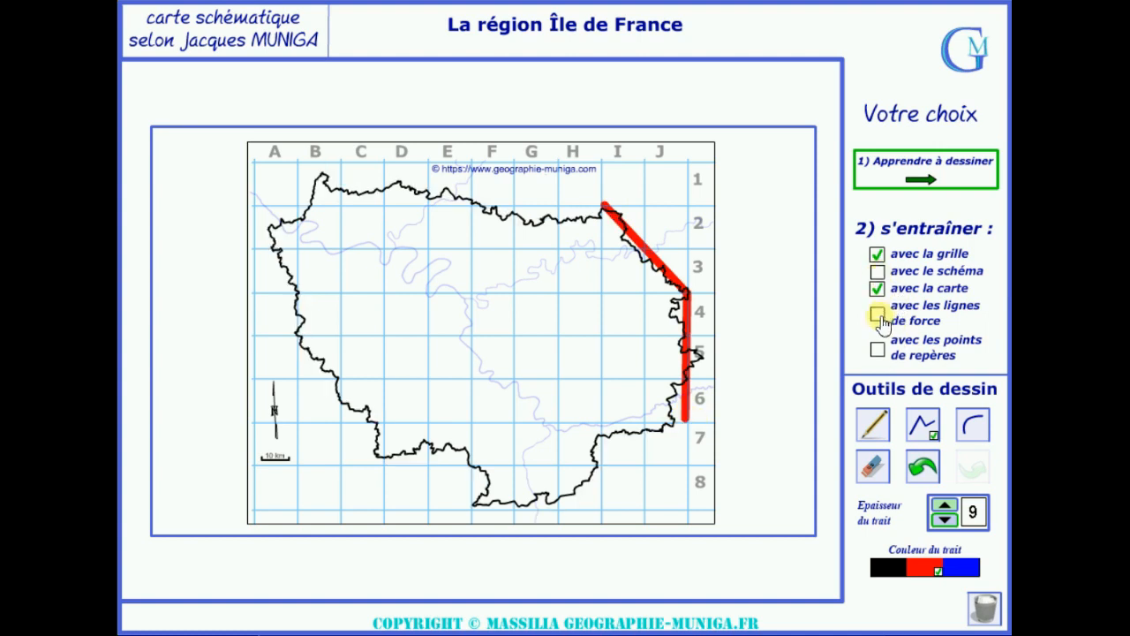
click(878, 316)
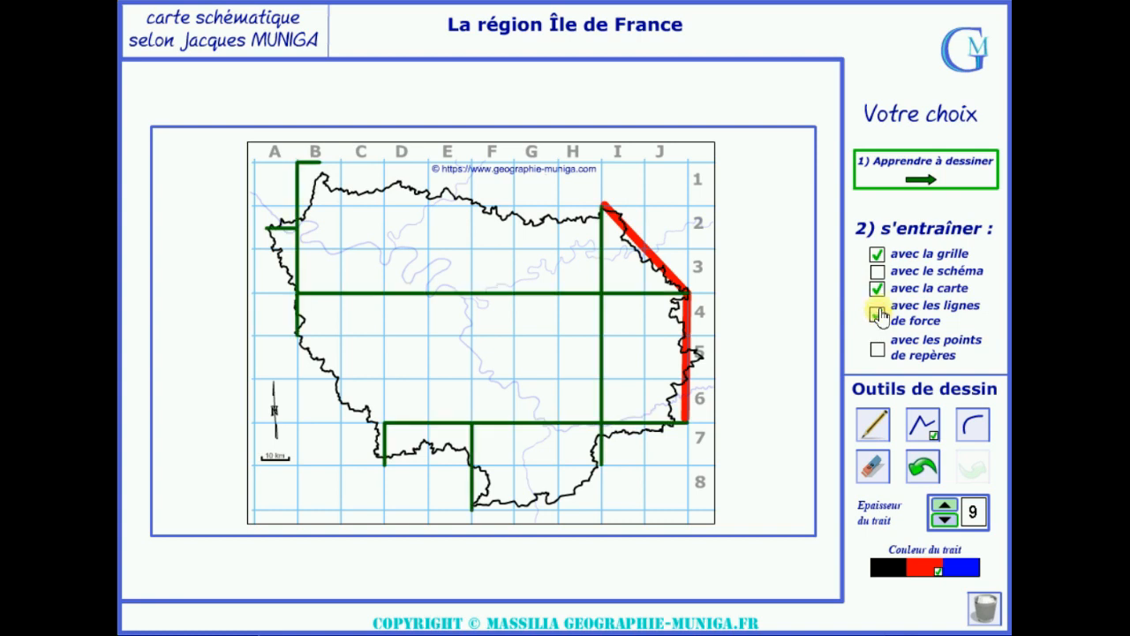
click(879, 291)
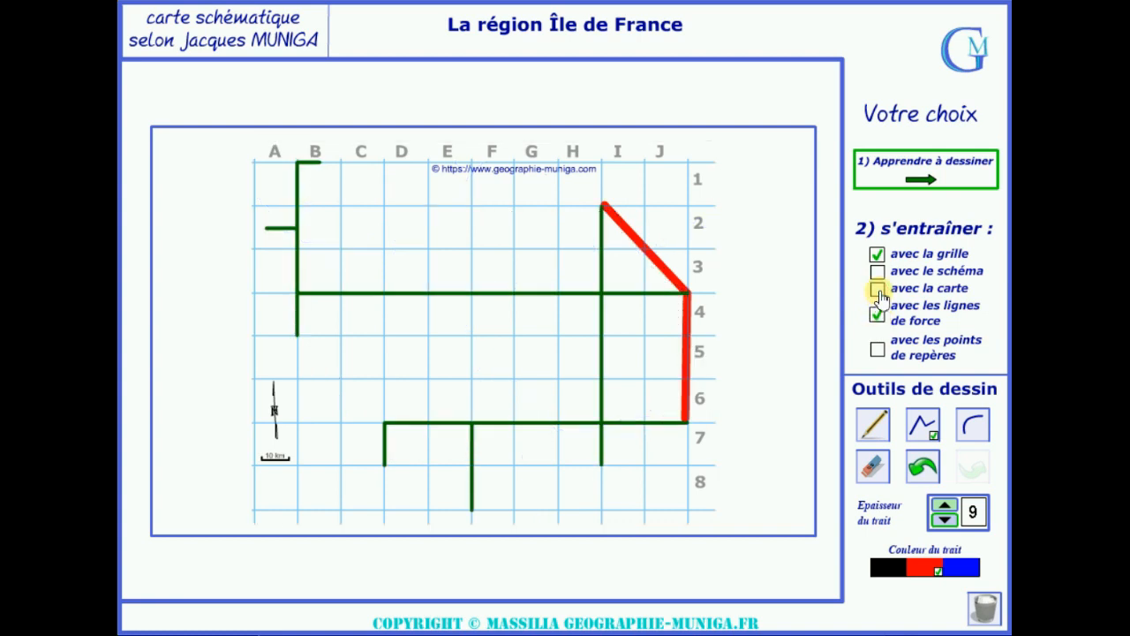
click(878, 292)
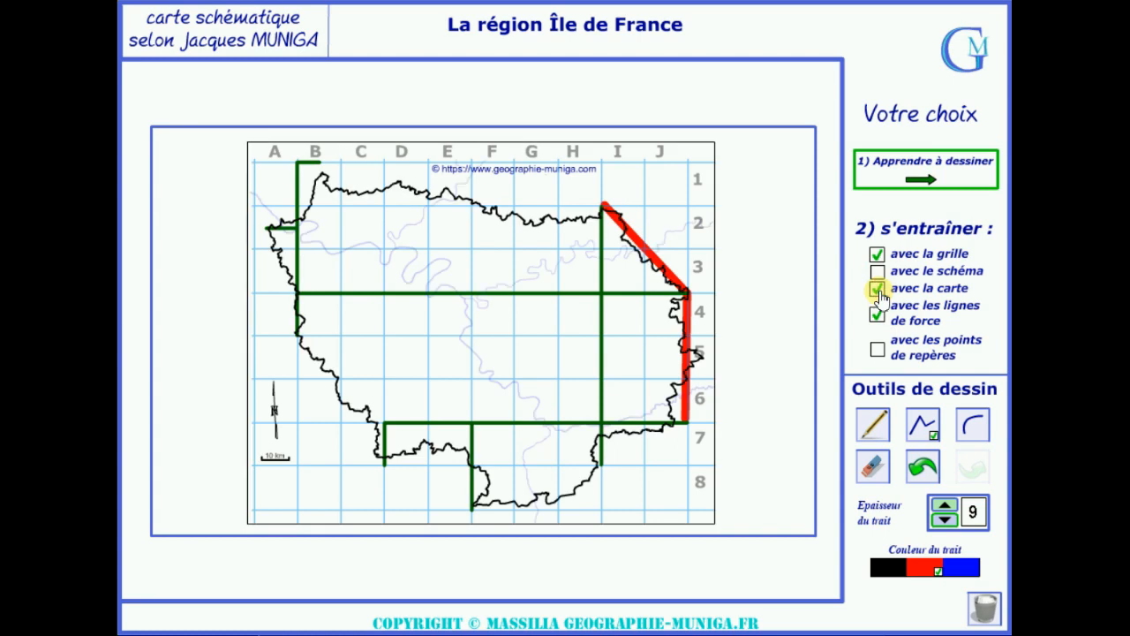
click(879, 351)
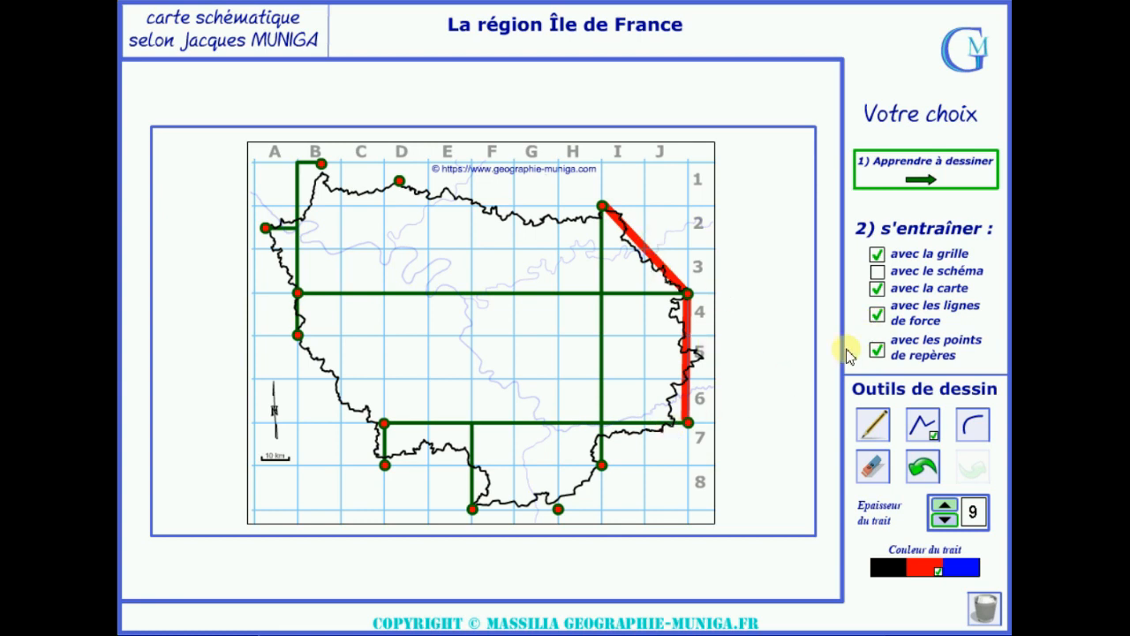
Hide the lines of force, the map, the grid and the landmark points.
click(878, 316)
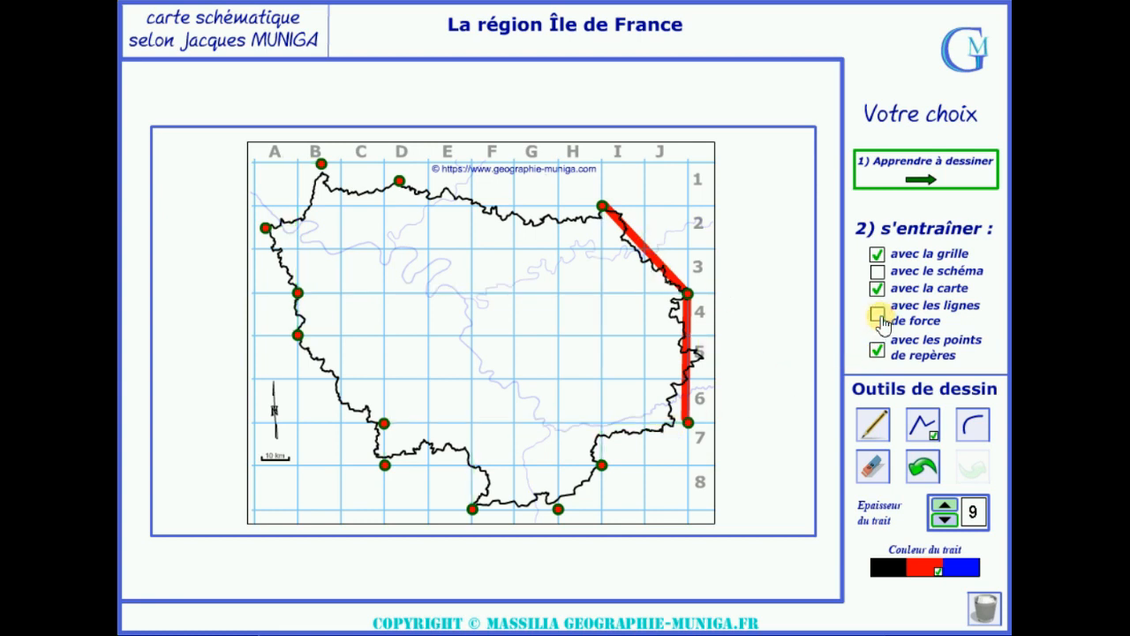
click(879, 291)
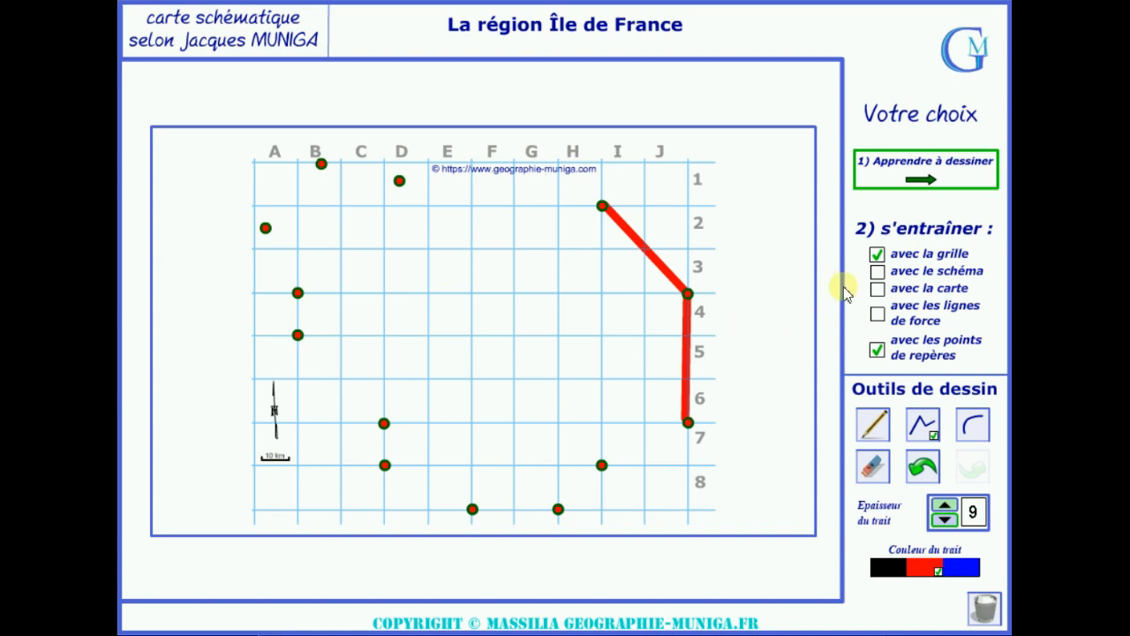
click(877, 257)
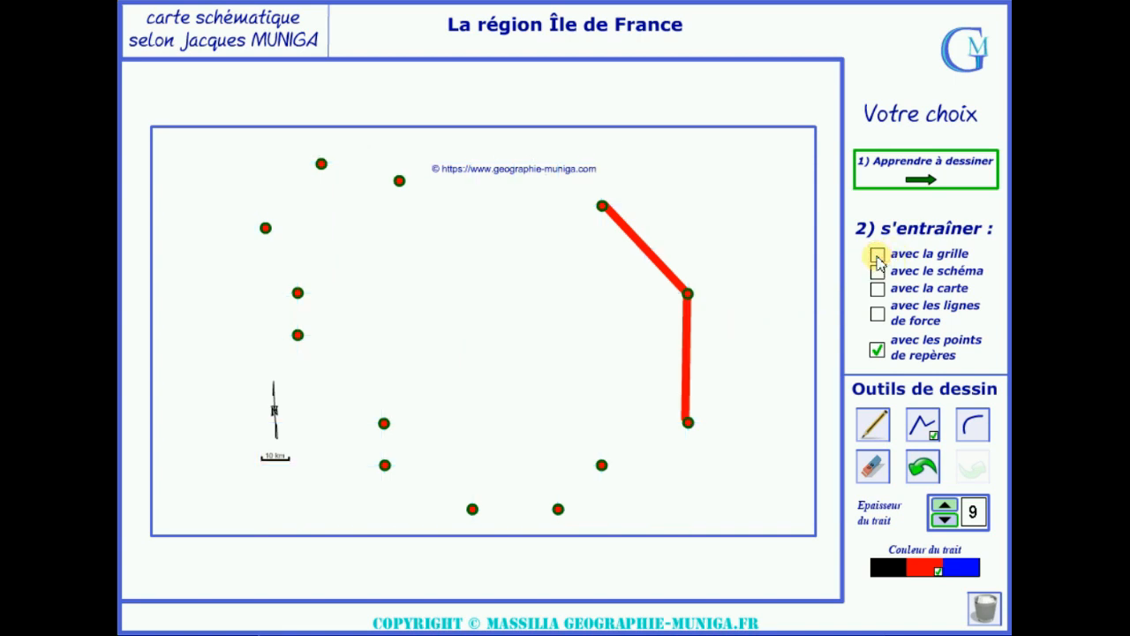
click(876, 351)
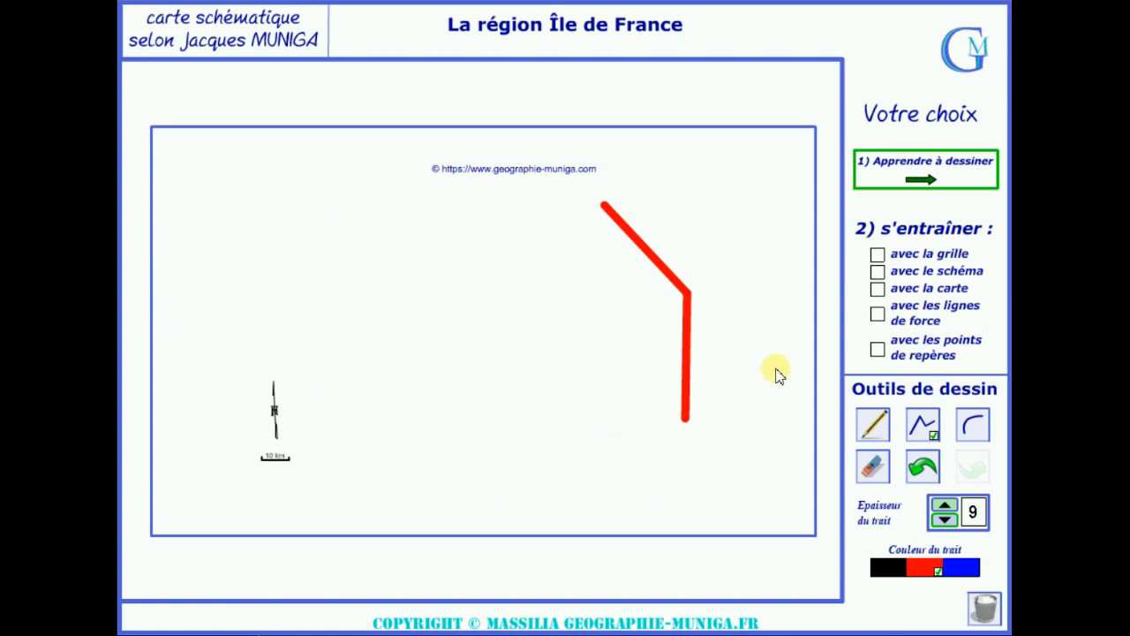
Display all five drawing aids again: landmark points, lines of force, map, schematic and grid.
click(879, 352)
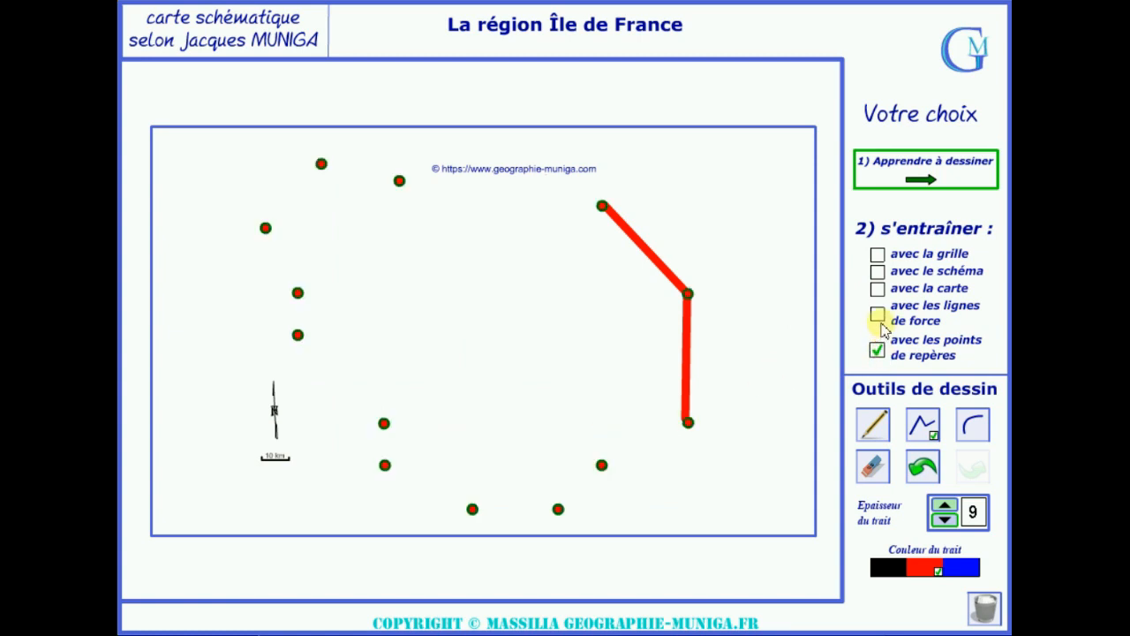
click(877, 313)
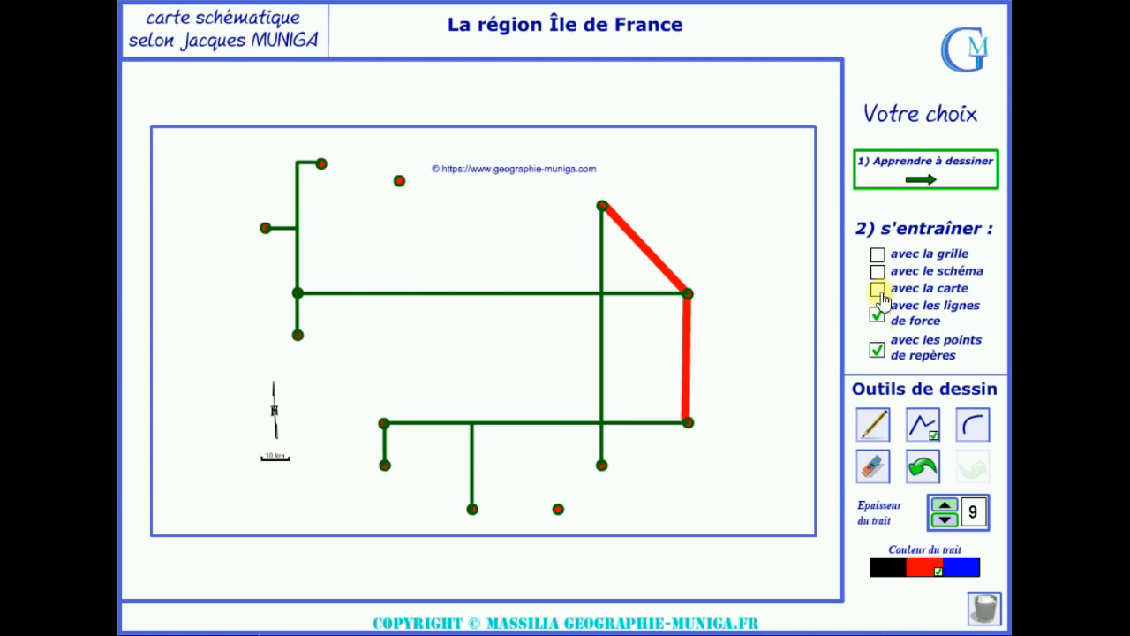
click(879, 290)
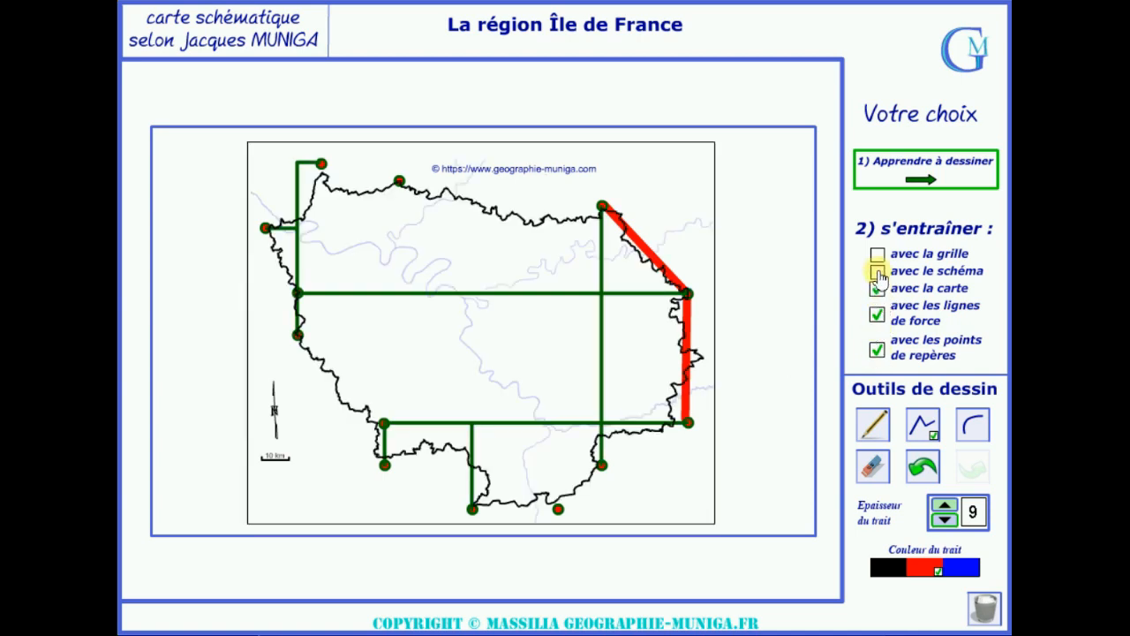
click(878, 272)
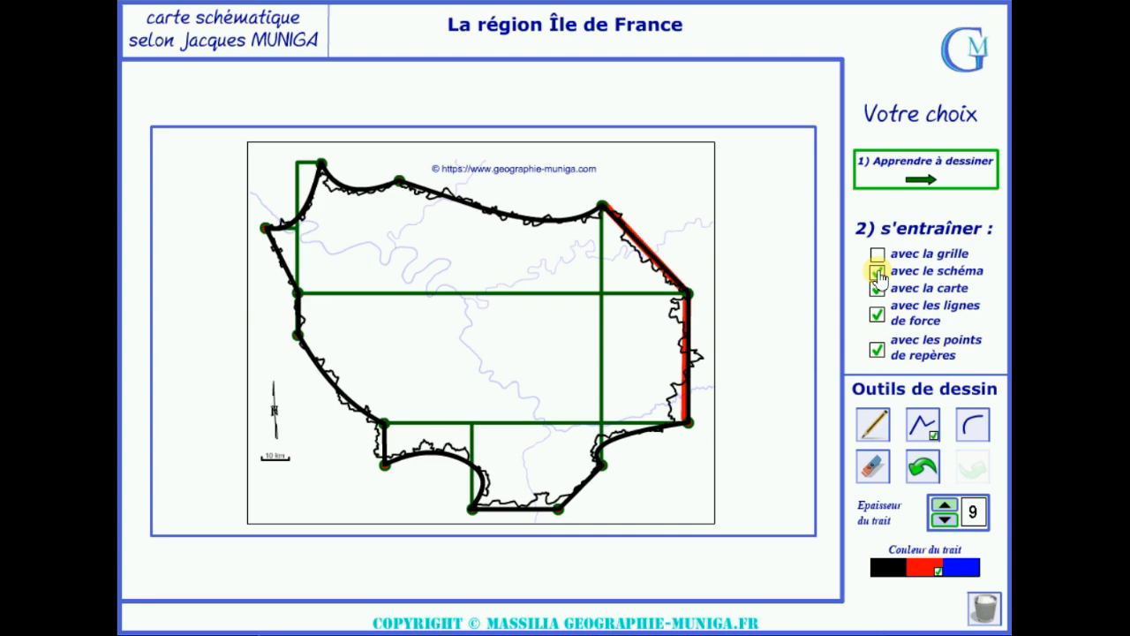
click(877, 255)
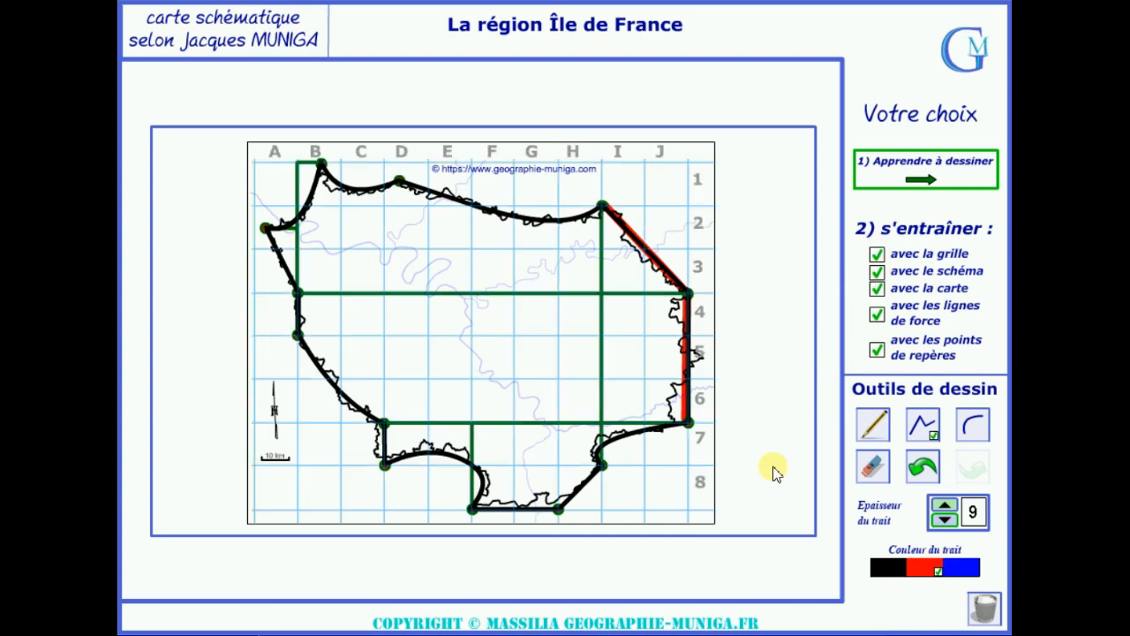
Clear the red border trace and hide all five drawing aids to empty the canvas.
click(986, 608)
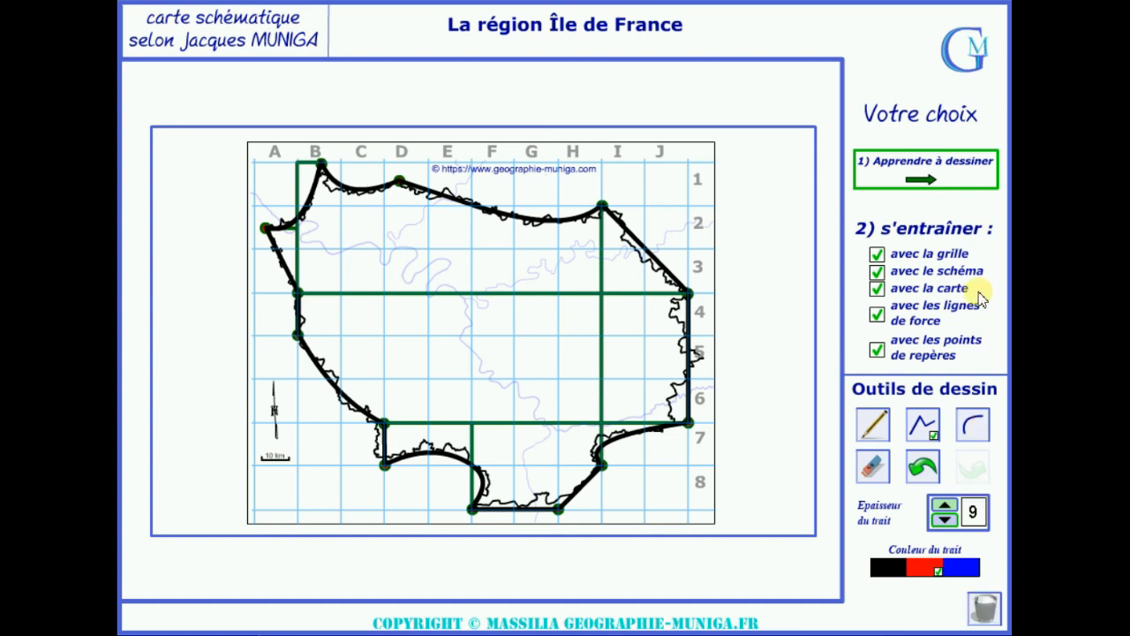
click(877, 350)
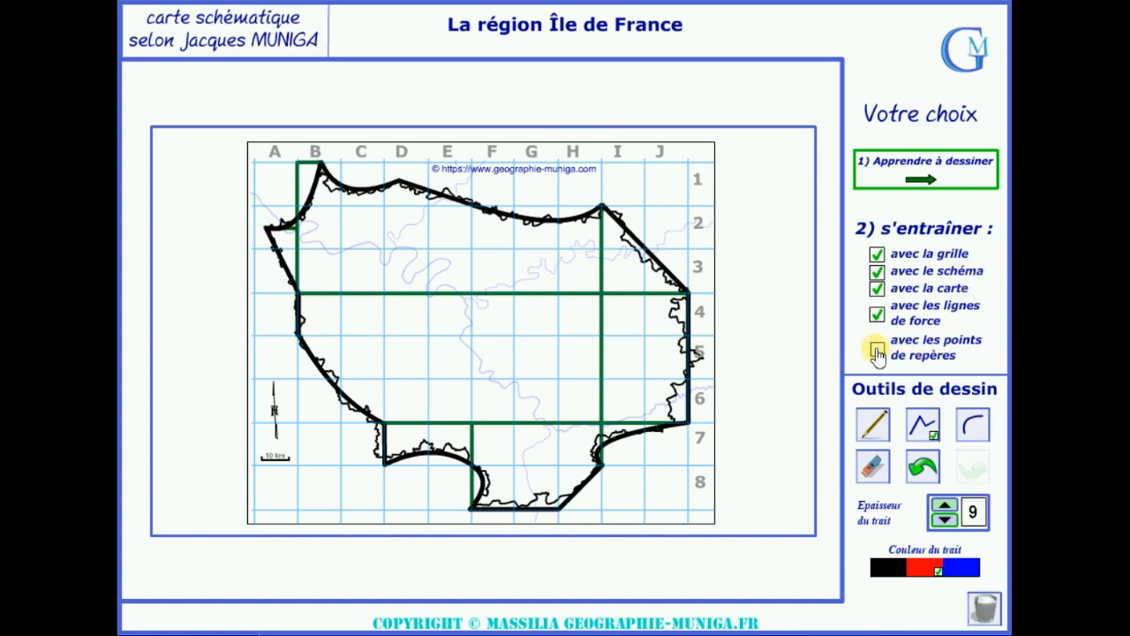
click(877, 315)
click(877, 289)
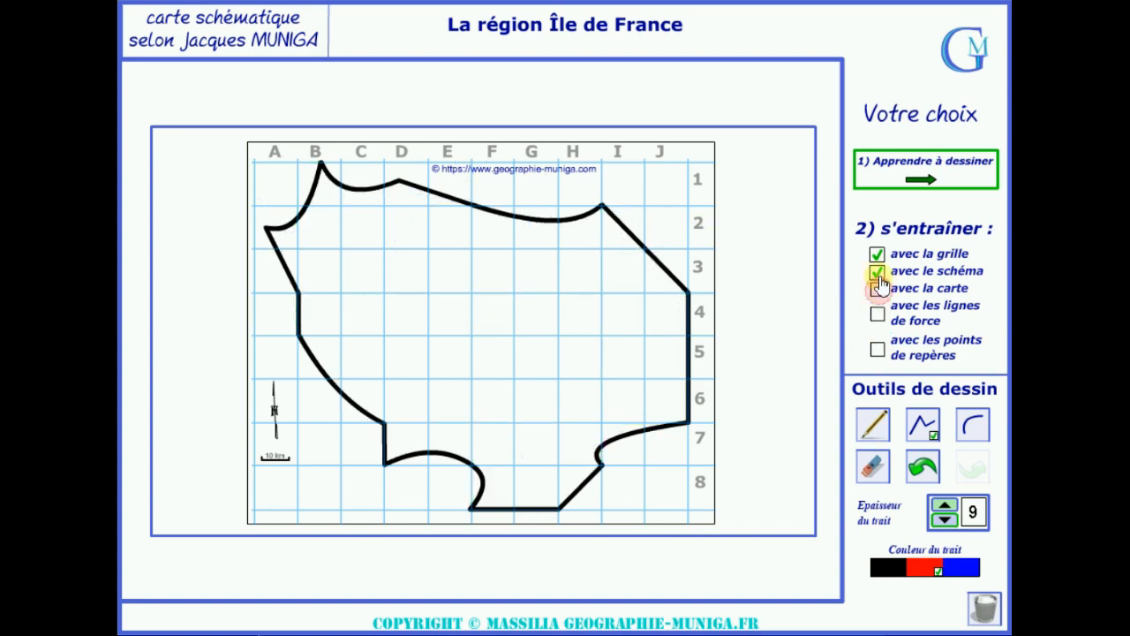
click(877, 271)
click(877, 254)
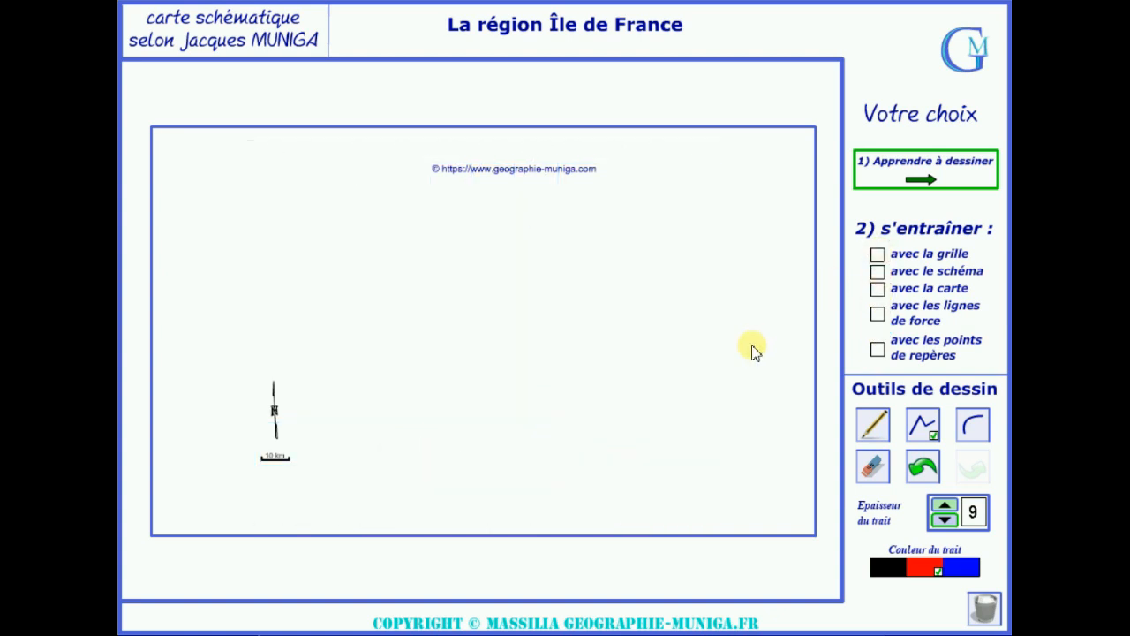